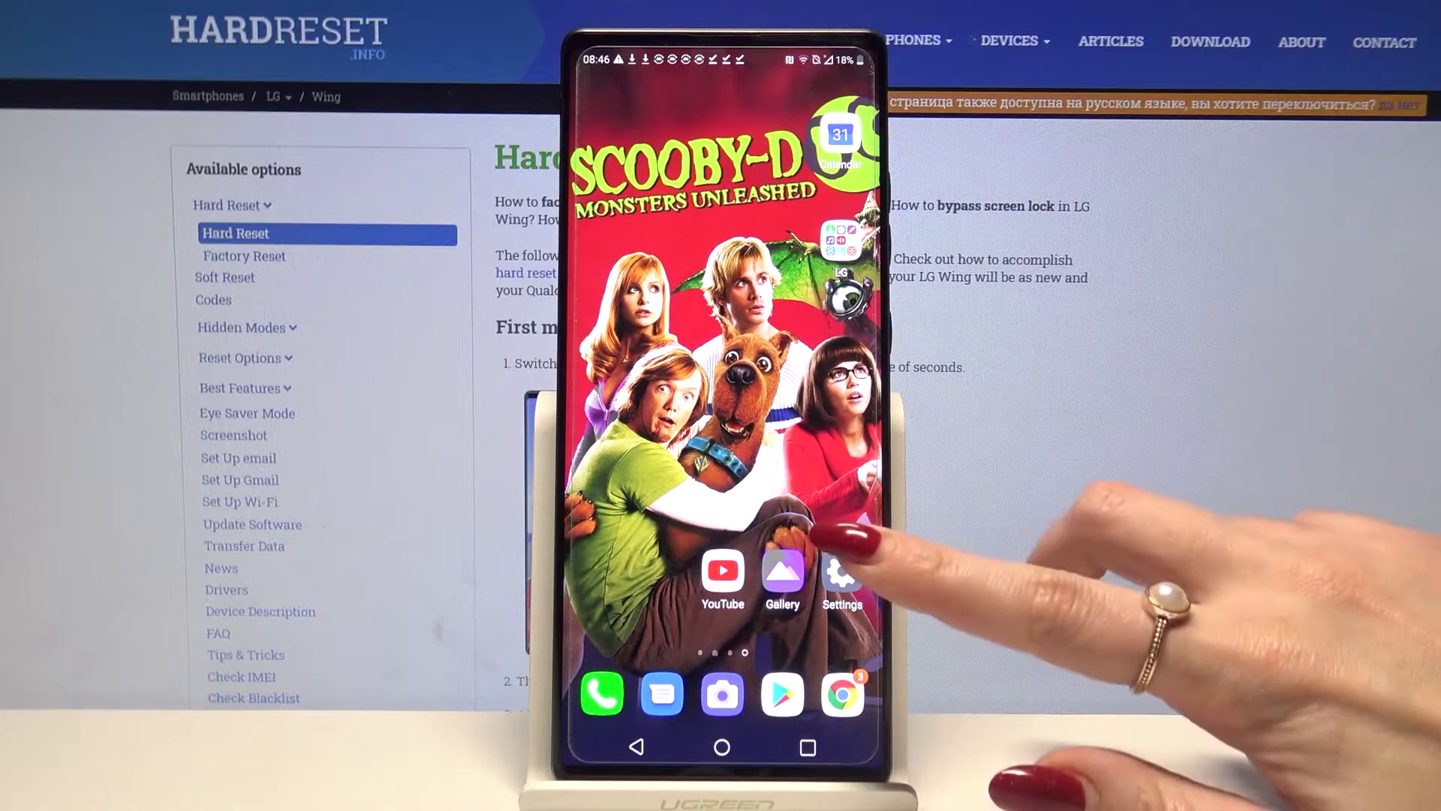
- Go to Settings > Display > Font and select KindGothic as the system font
click(843, 572)
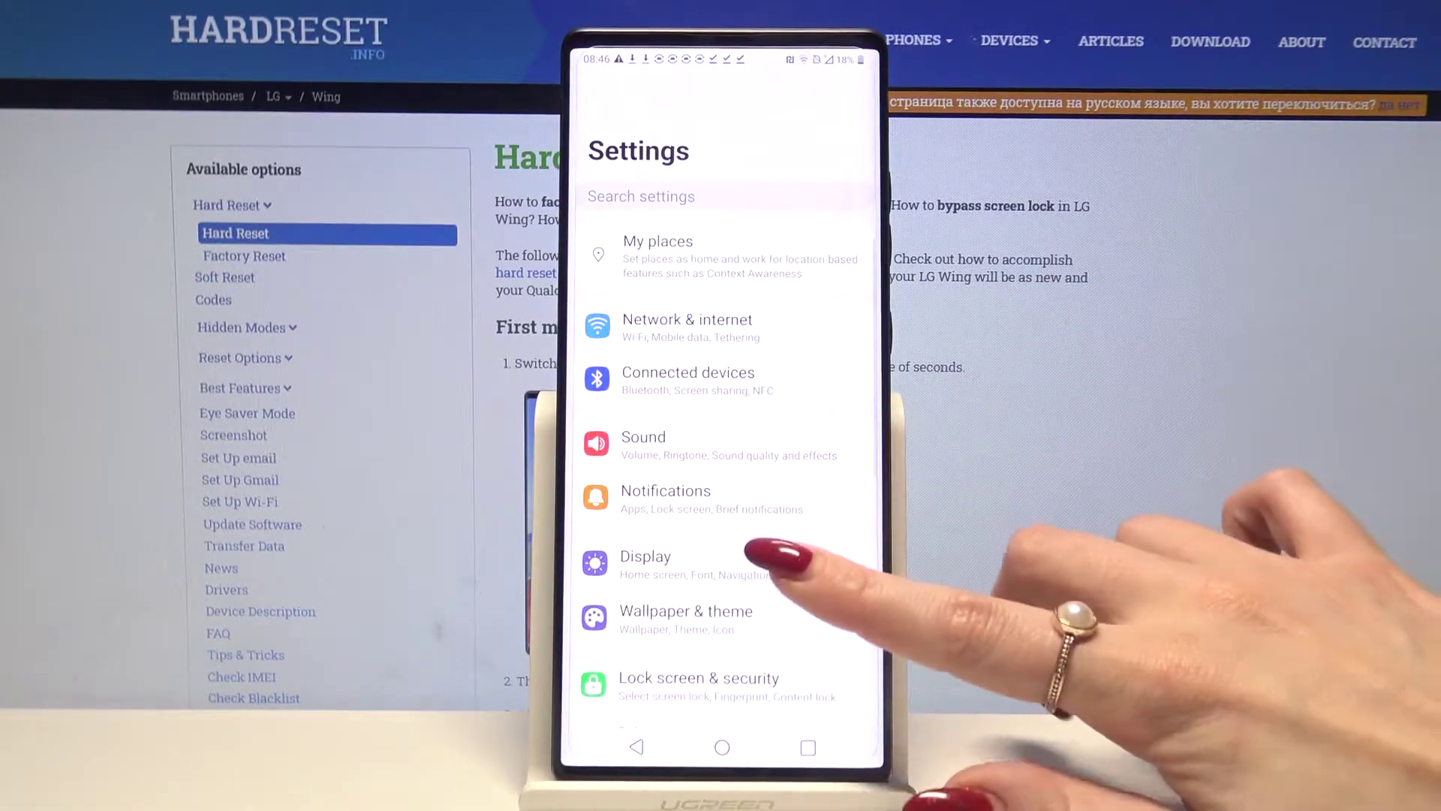
click(855, 556)
scroll(720, 451, down, 5)
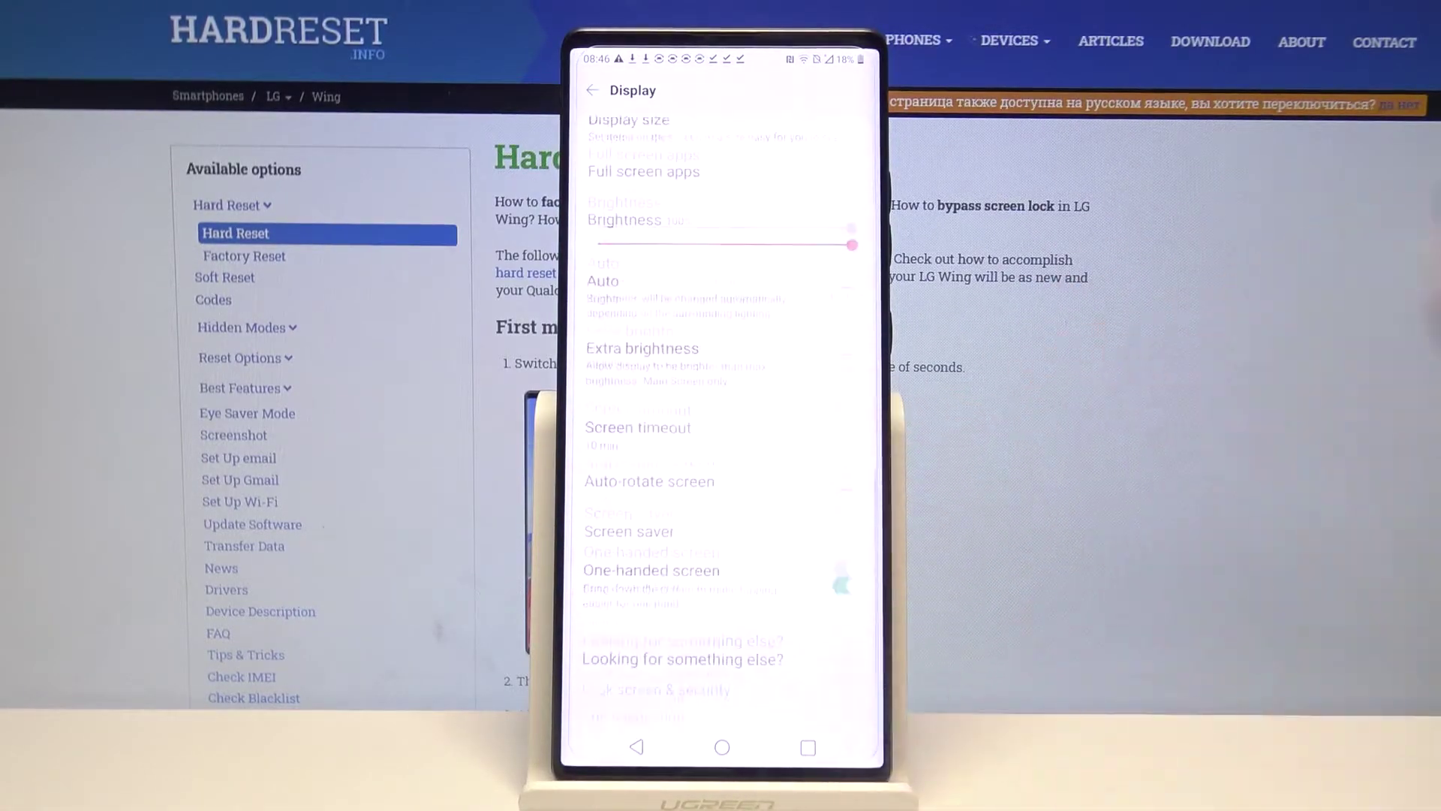
scroll(720, 450, up, 3)
click(642, 226)
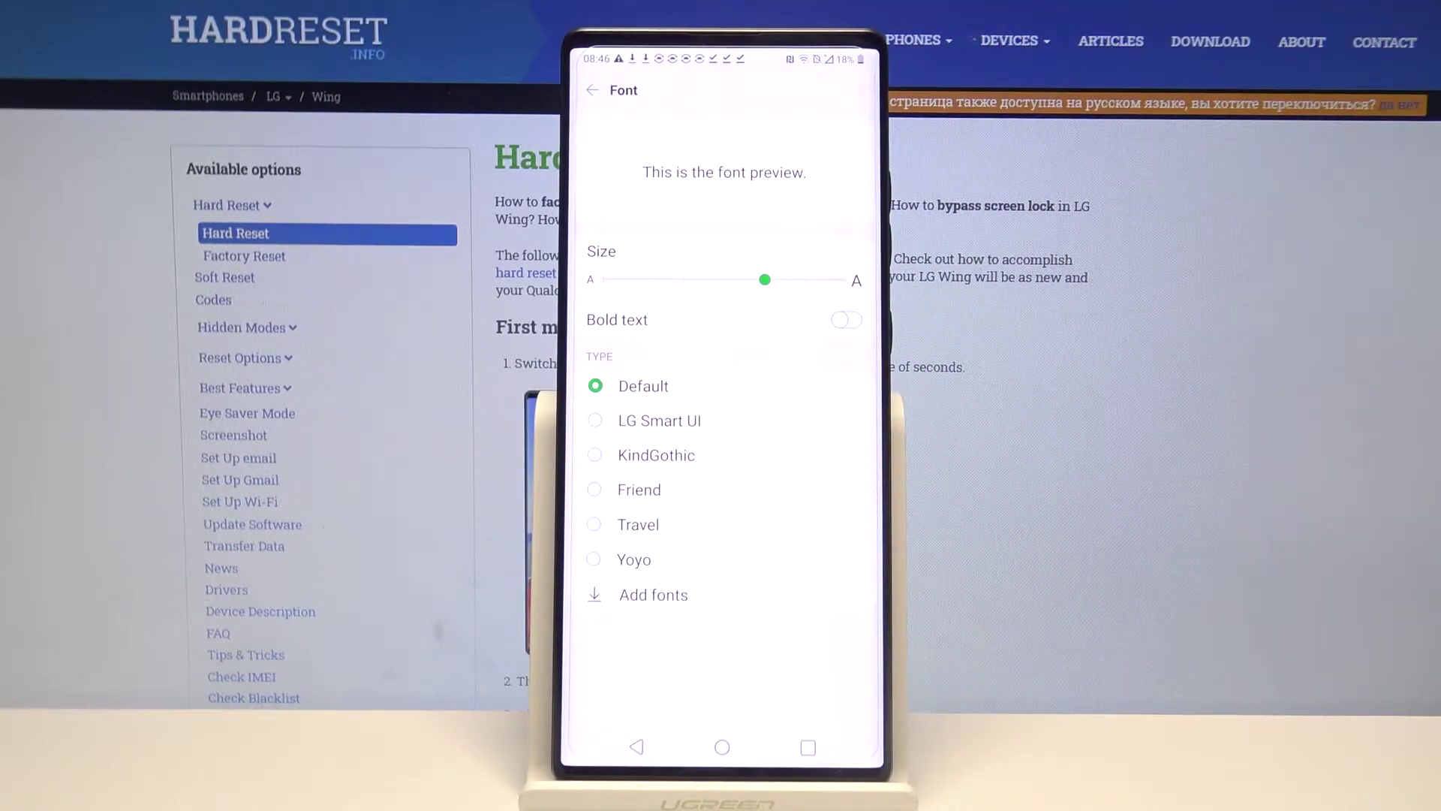
click(656, 455)
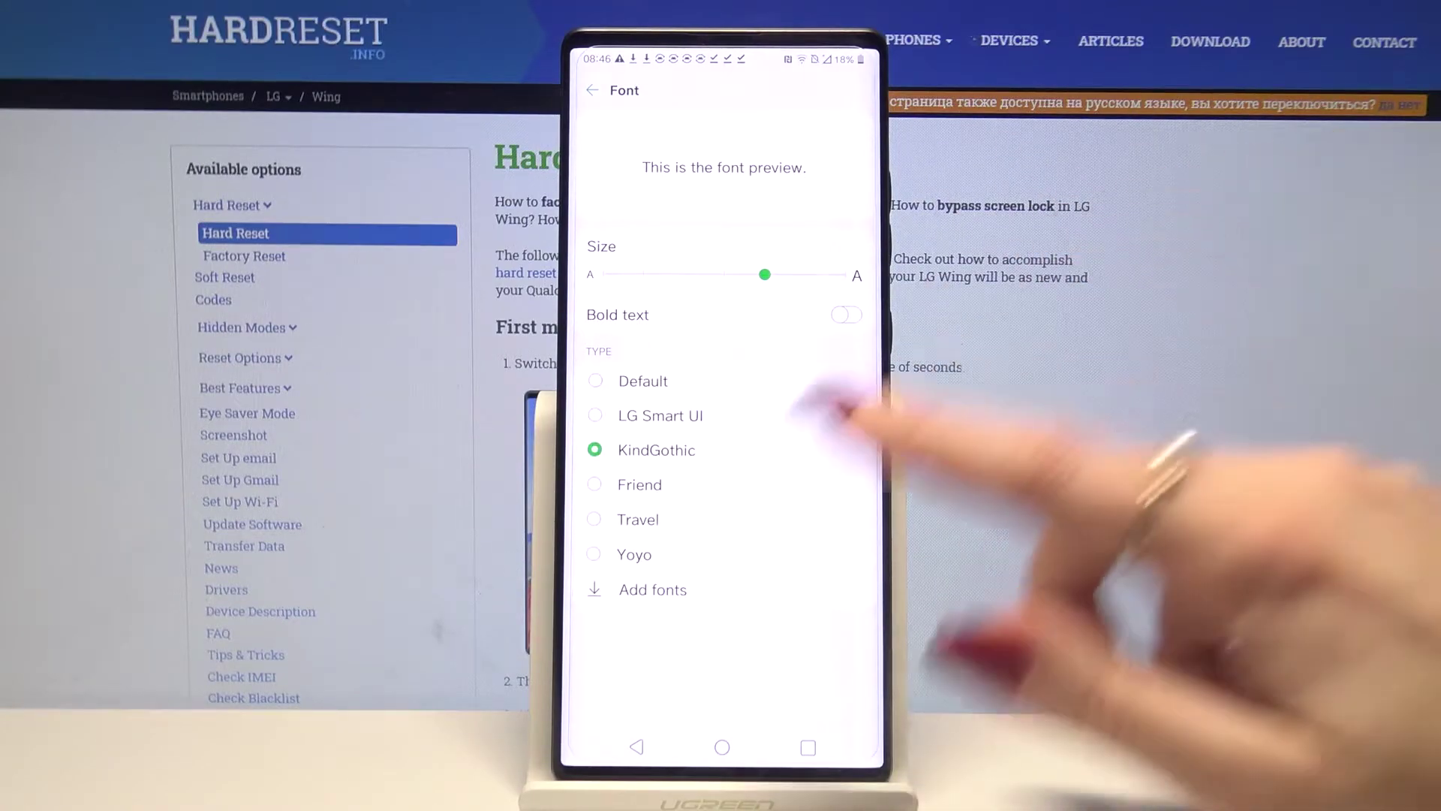
- Use Add fonts to reach SmartWorld and filter the catalogue to Top Free fonts
click(653, 589)
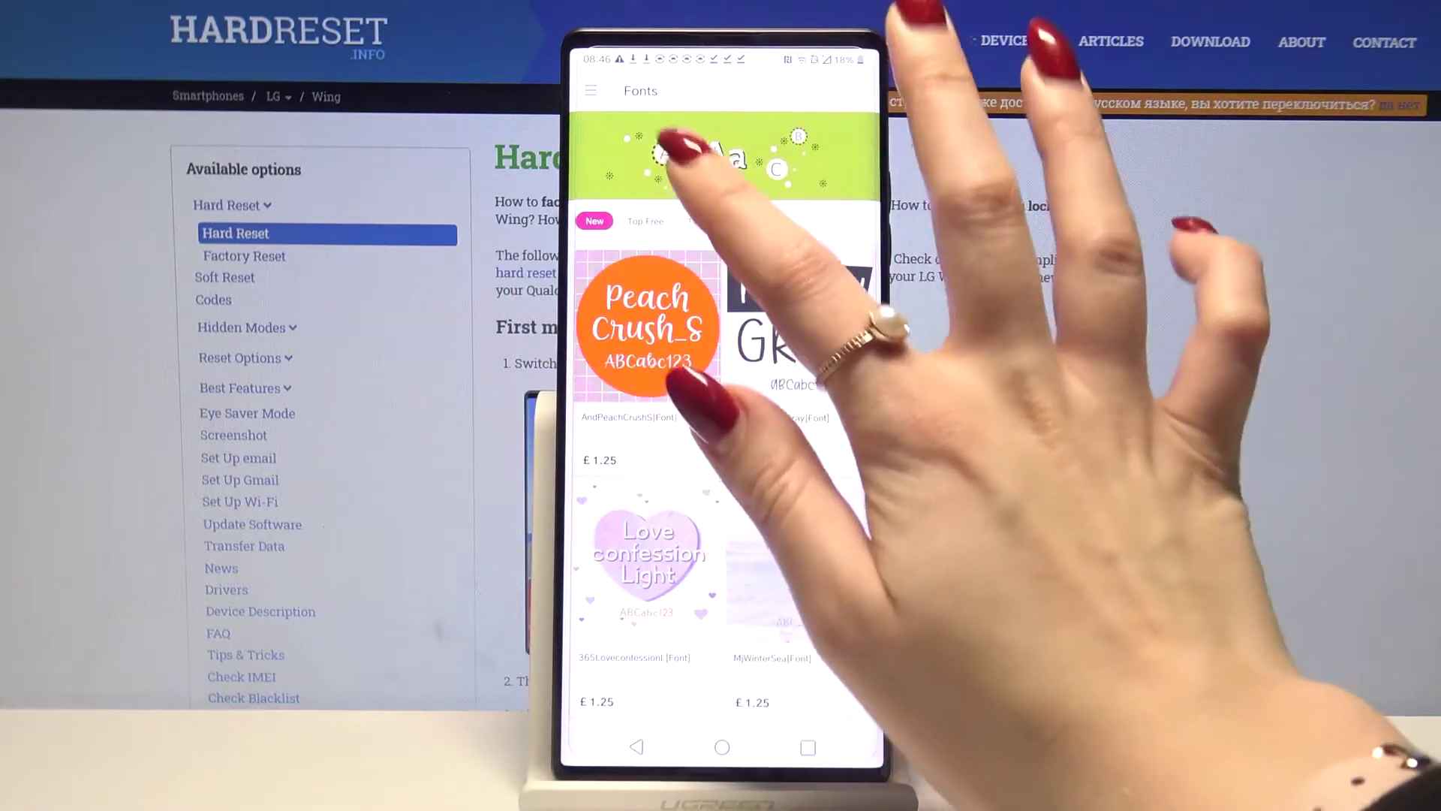
click(644, 221)
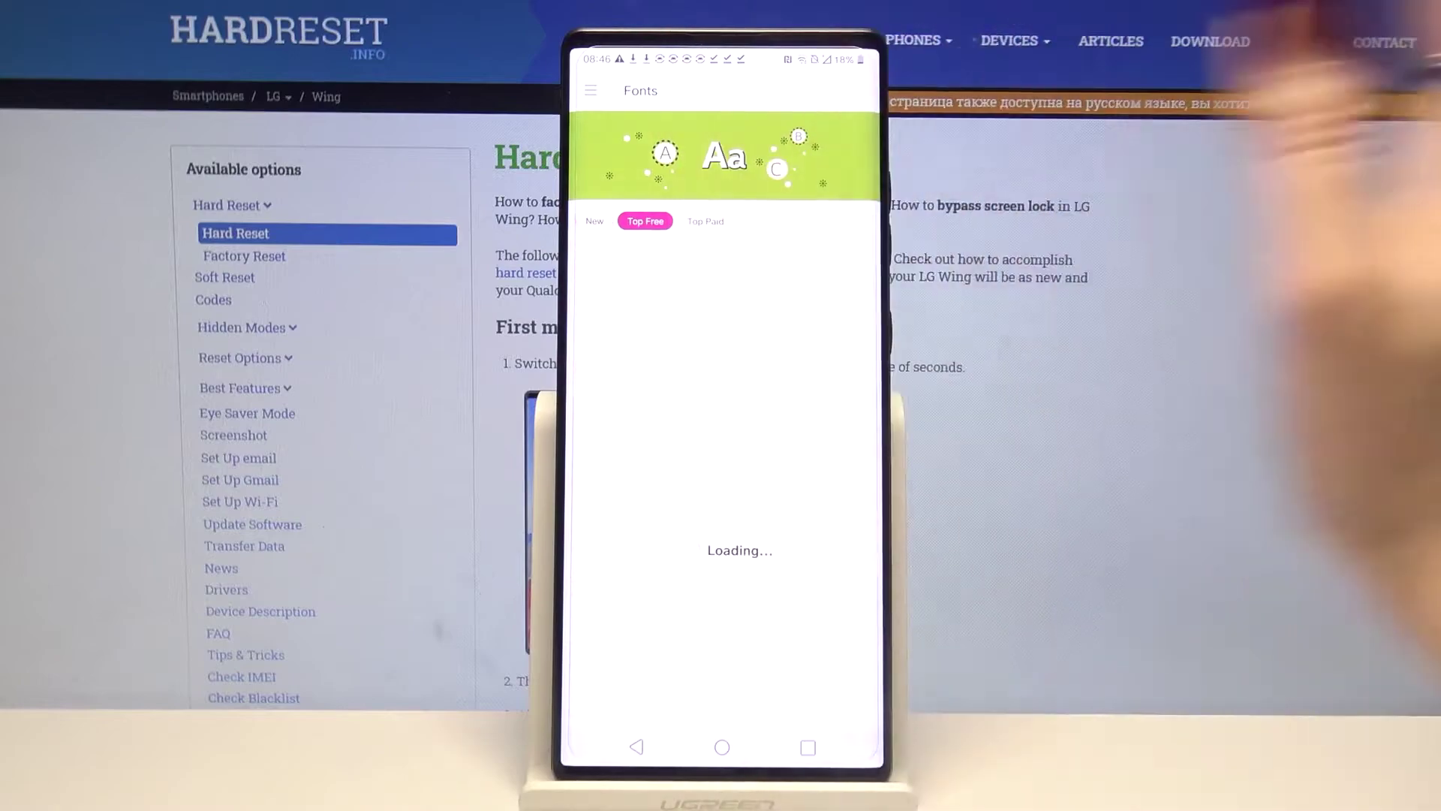
scroll(756, 562, down, 5)
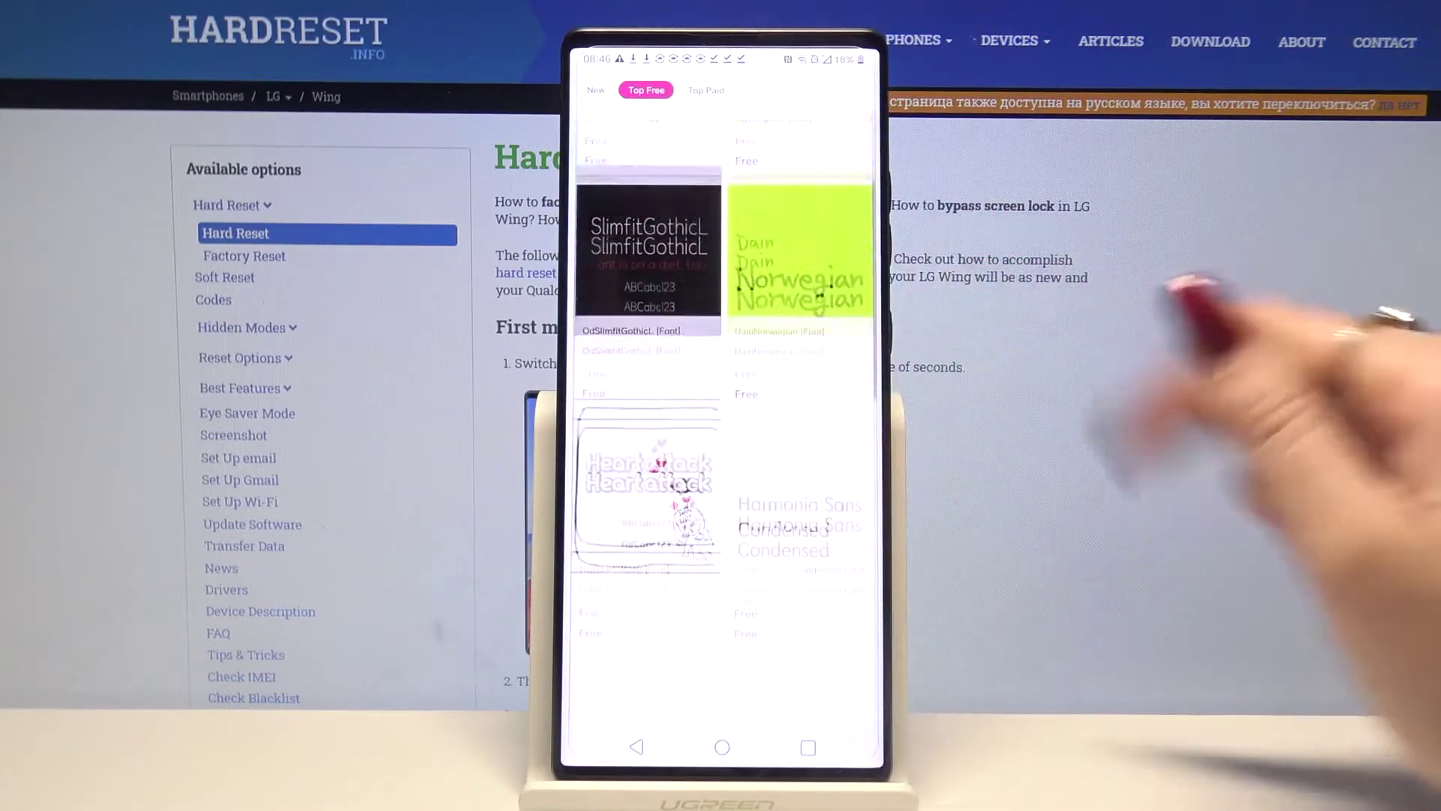
scroll(772, 451, down, 3)
scroll(723, 450, up, 3)
scroll(722, 450, up, 3)
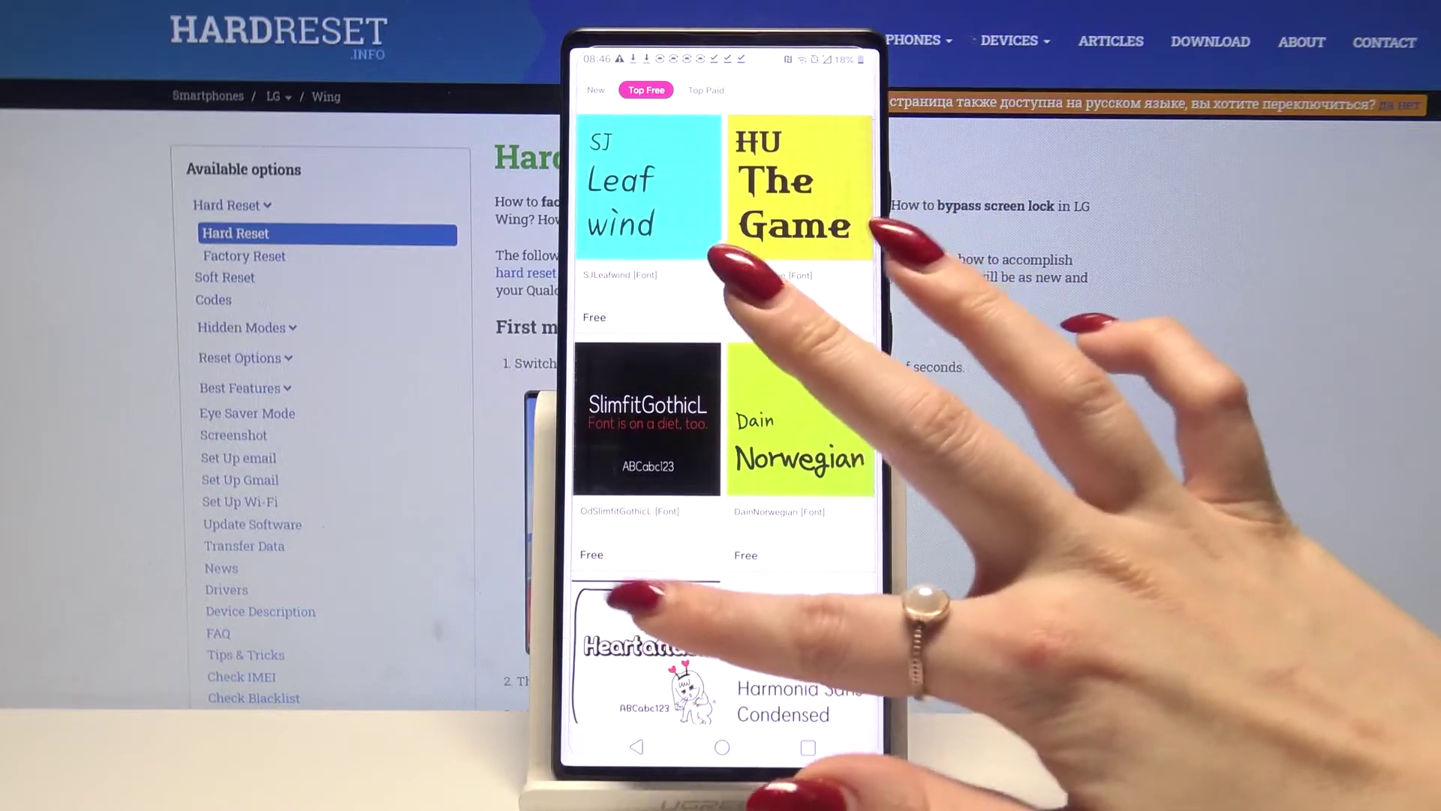
- Download the free HUHeartattack font and return to font settings via Set
click(647, 647)
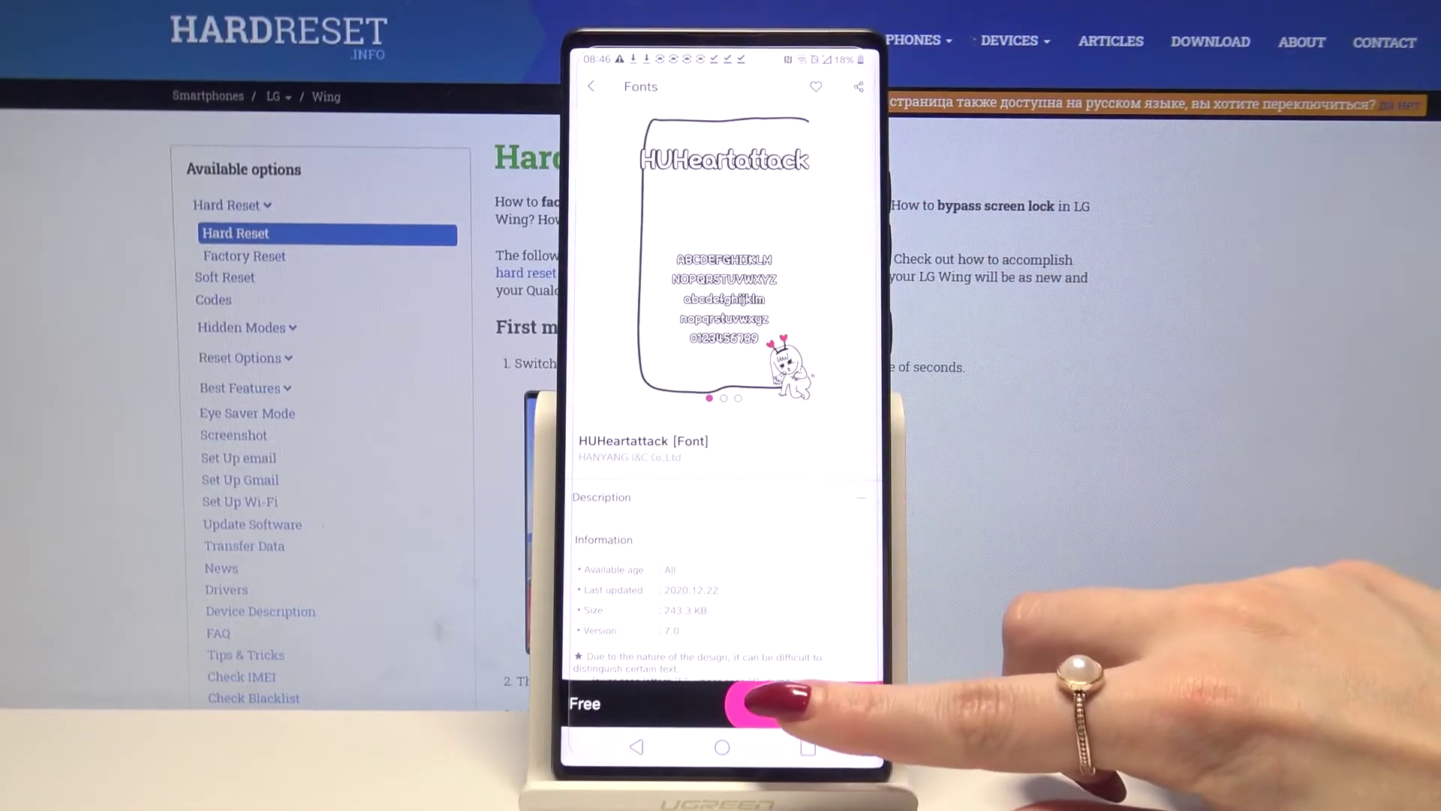
click(752, 700)
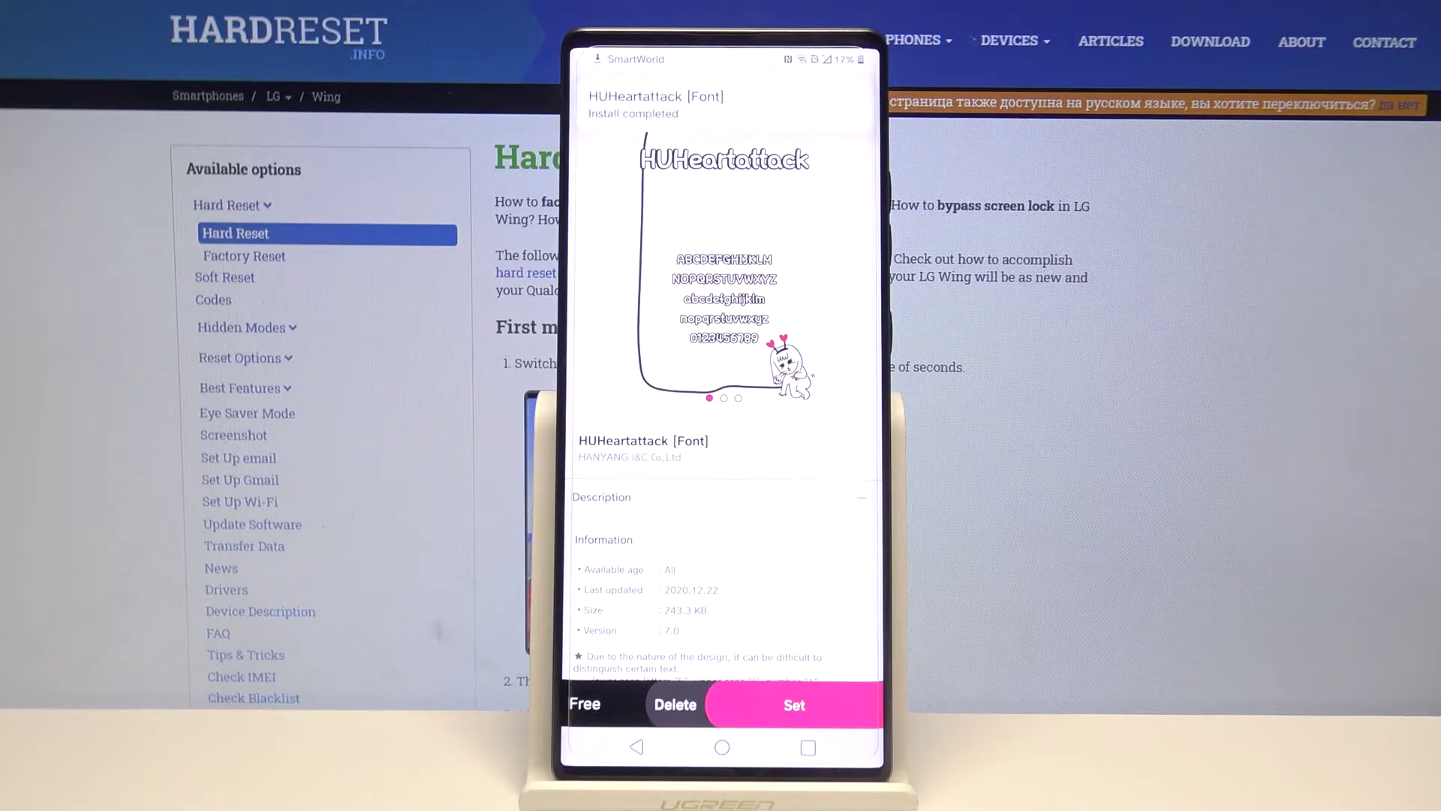
click(793, 704)
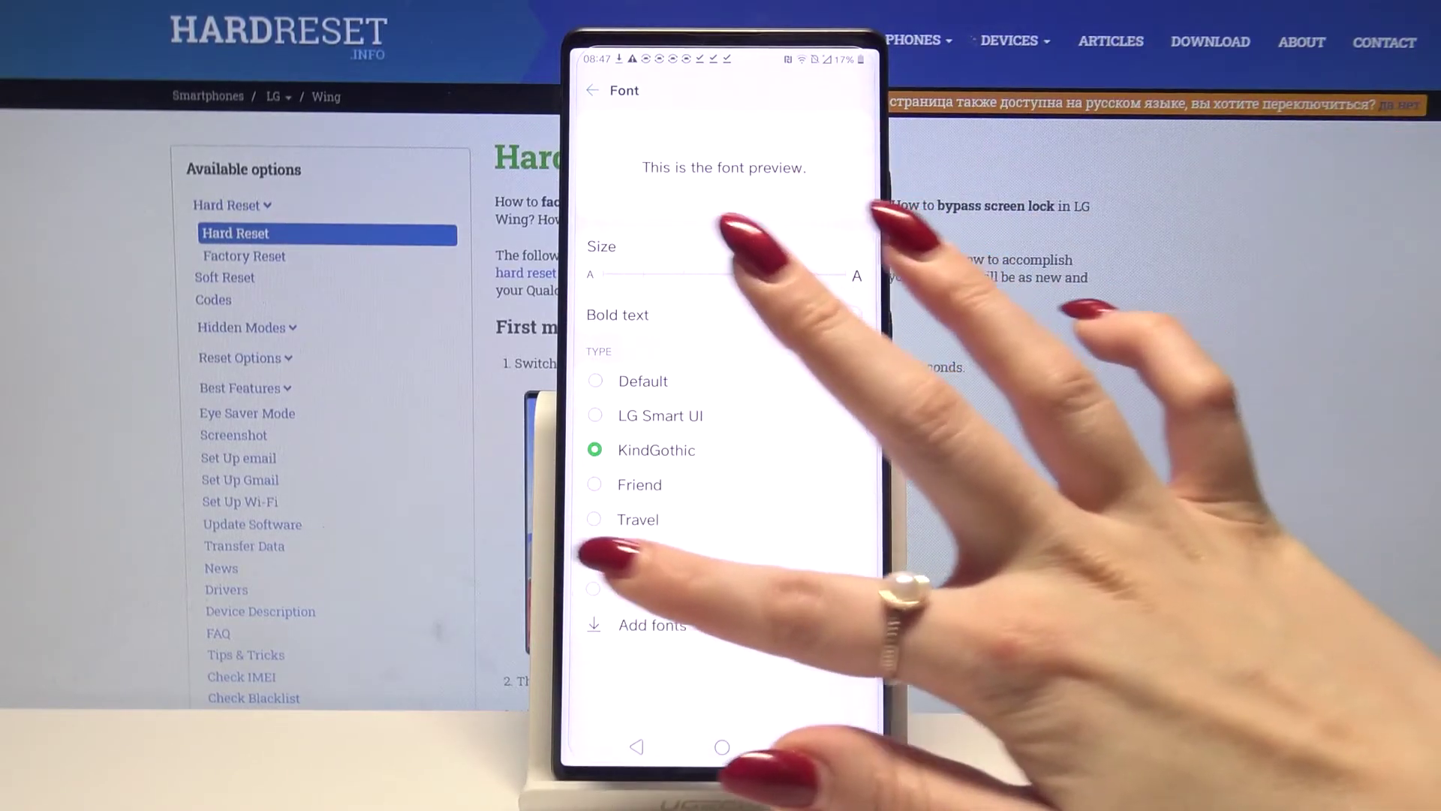
- Select HUHeartattack under Type as the new system font
click(593, 589)
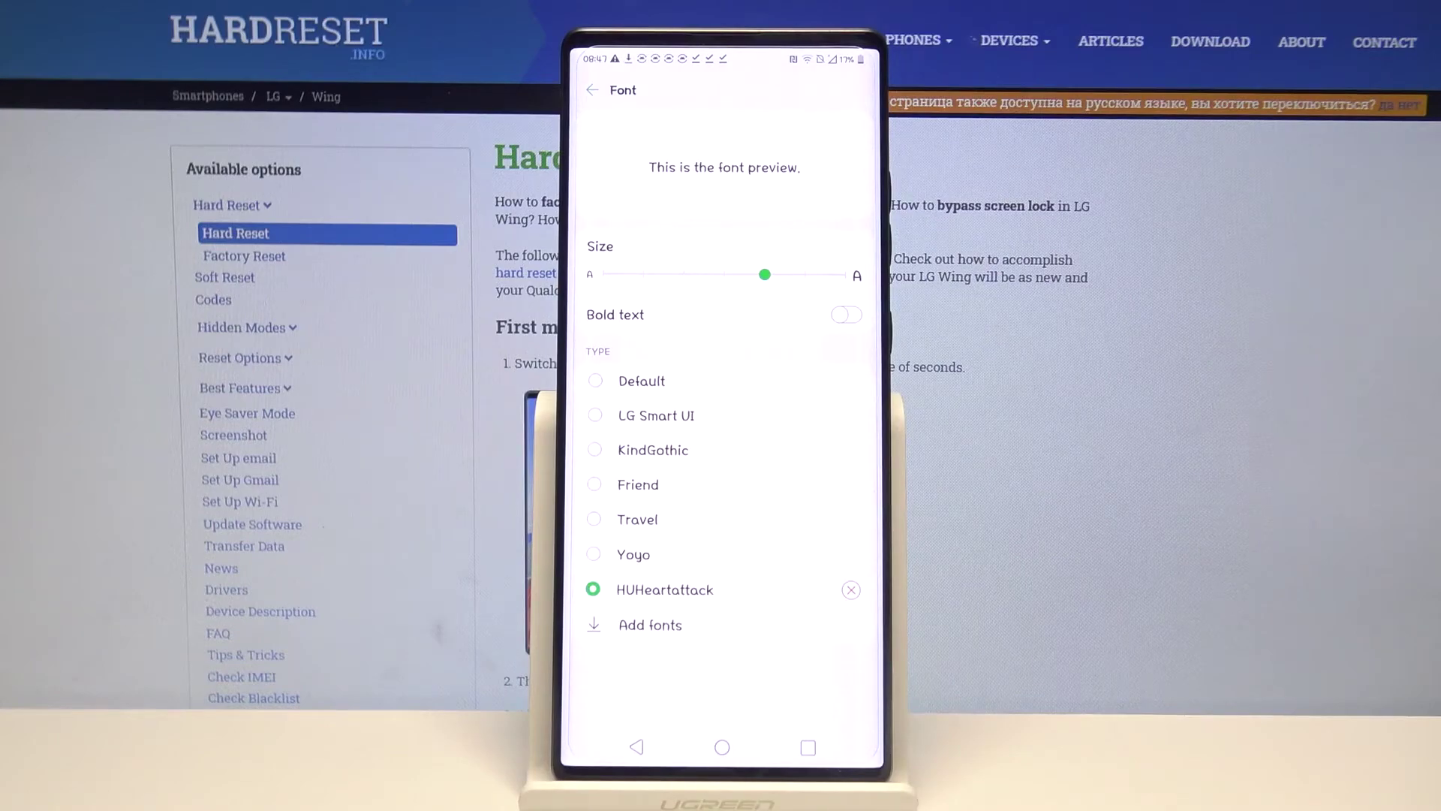